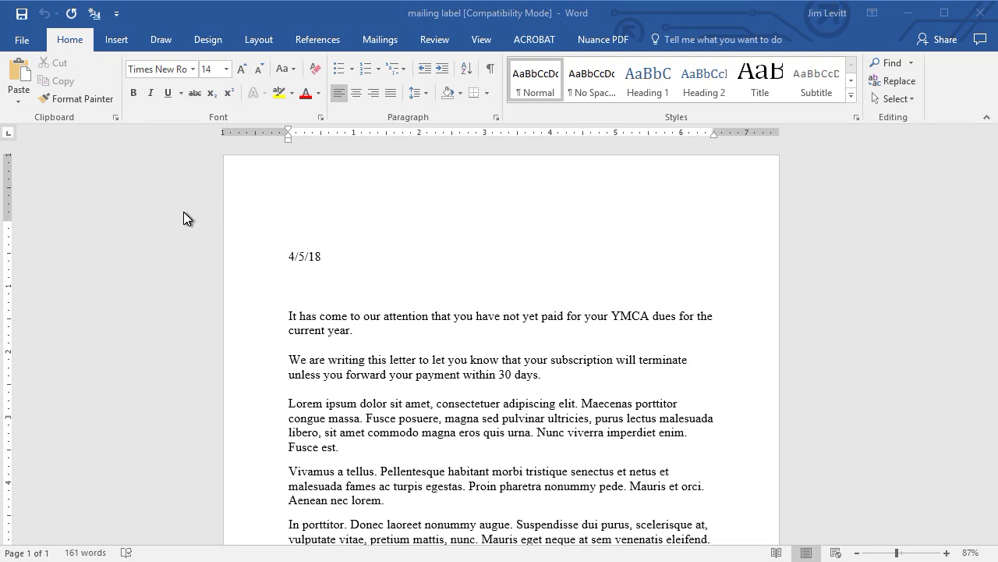
Start the Step-by-Step Mail Merge Wizard for letters from the current document, choosing an existing recipient list.
click(377, 39)
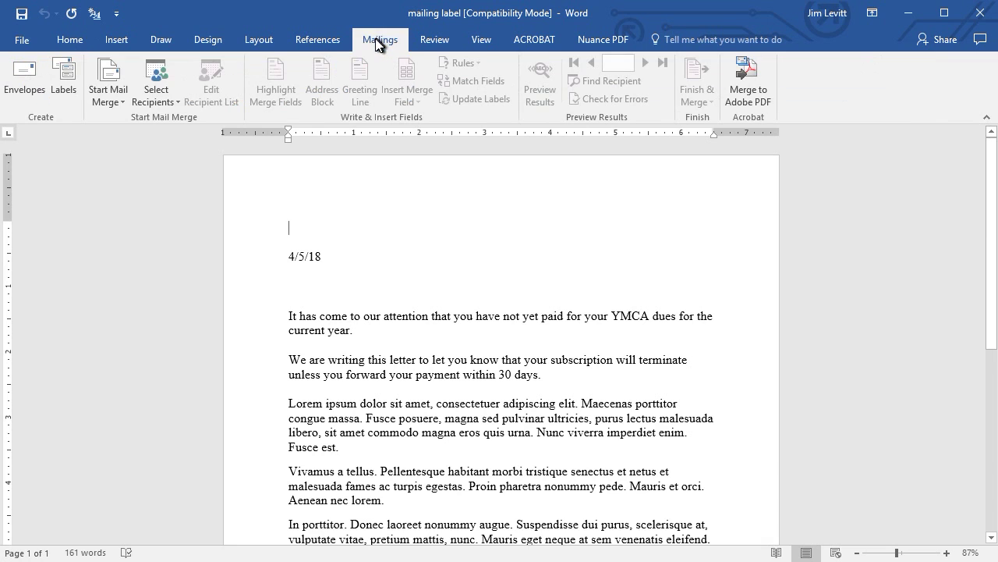
click(117, 95)
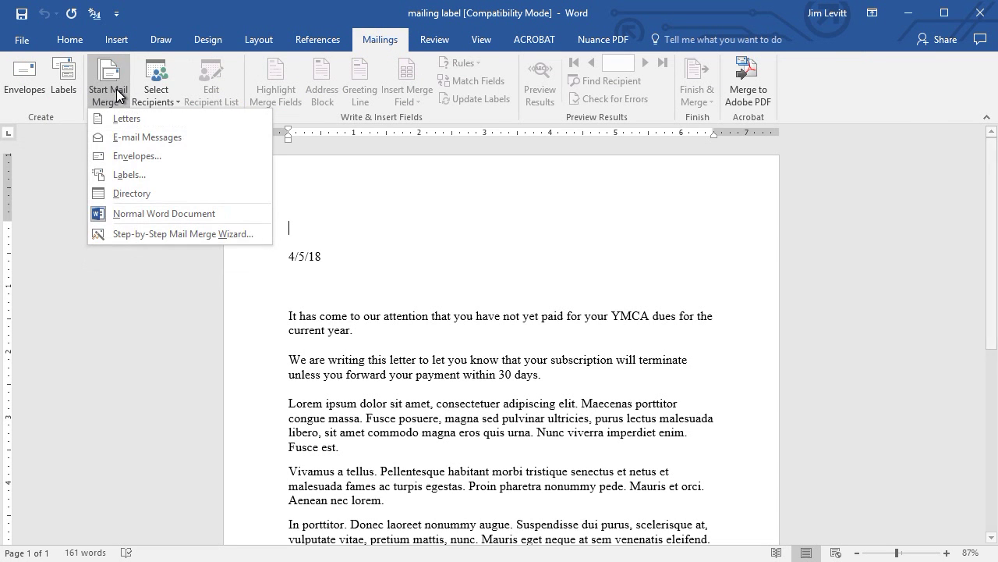
click(140, 234)
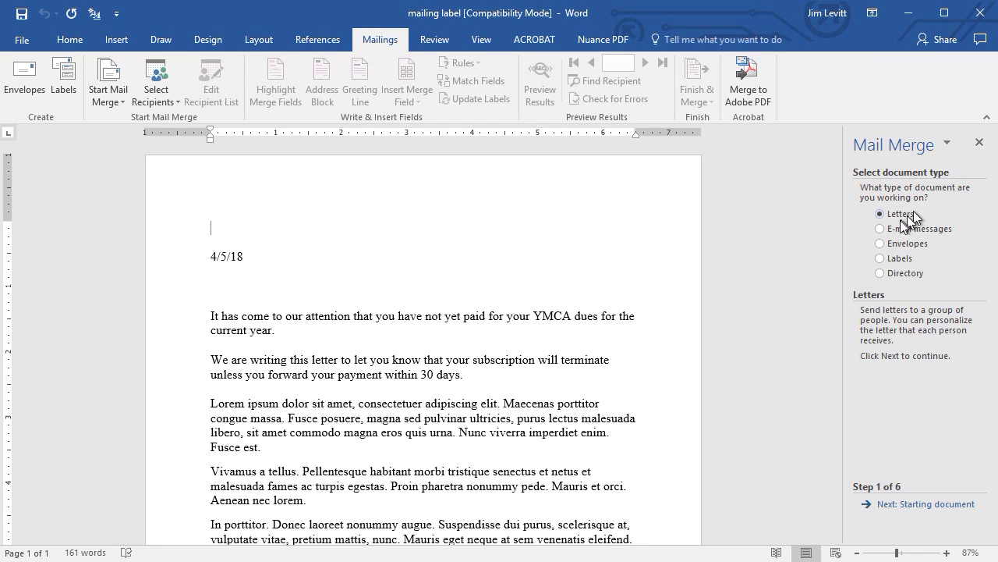
click(917, 506)
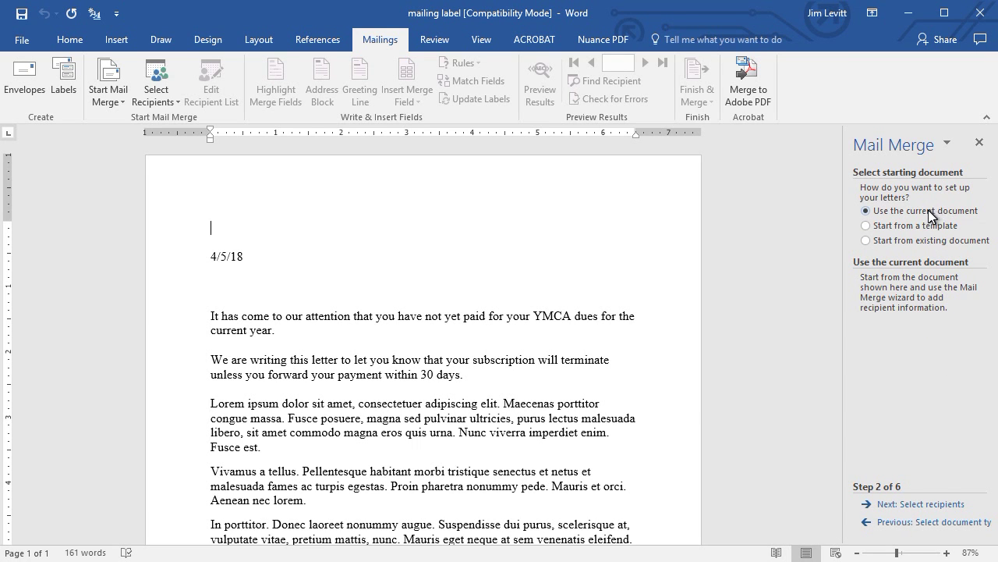
click(912, 505)
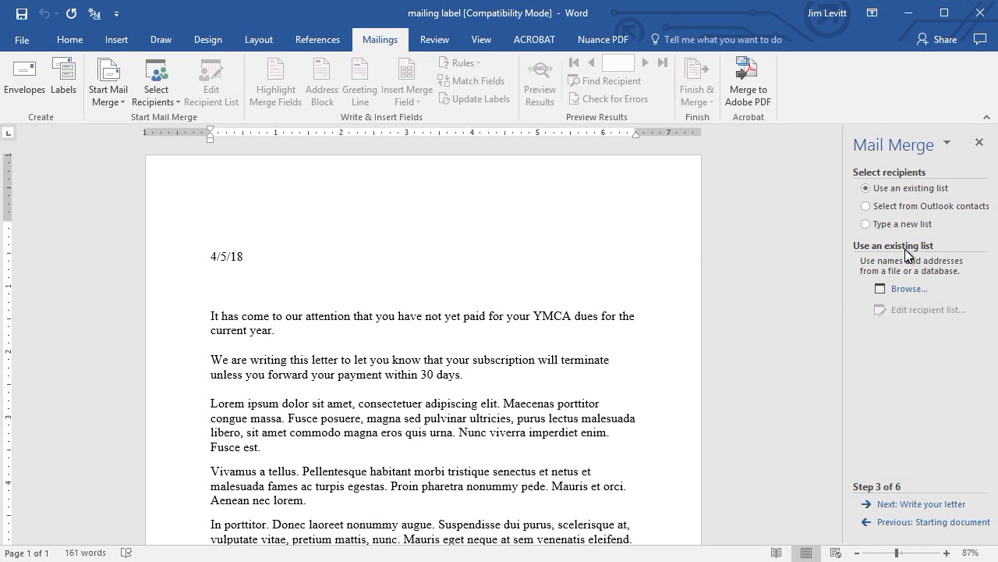
click(908, 290)
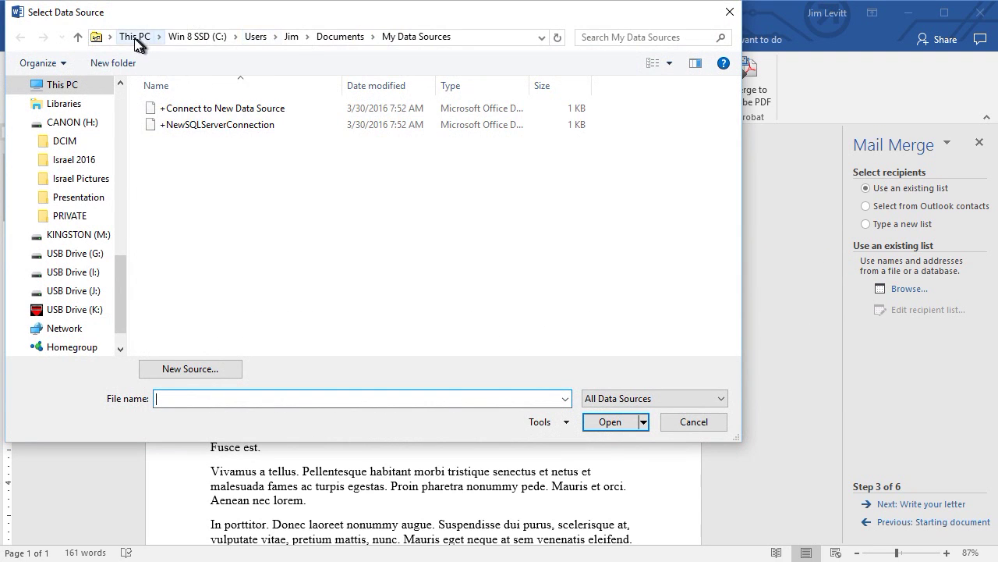
Pick sample address list from the Display Files folder on the 2 Terabyte (R:) drive as the recipient source.
click(136, 37)
scroll(457, 223, down, 3)
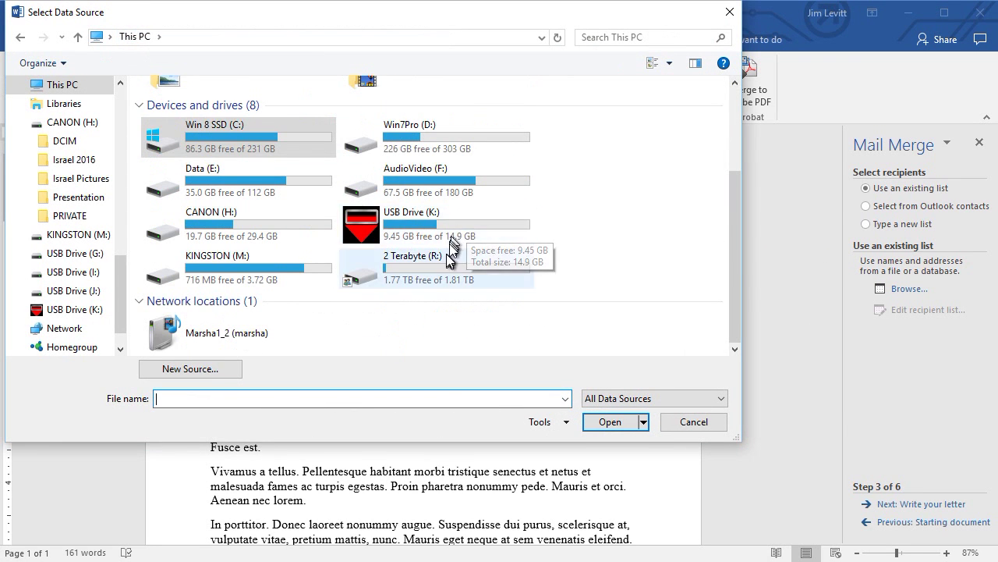
click(445, 259)
double_click(445, 258)
double_click(201, 125)
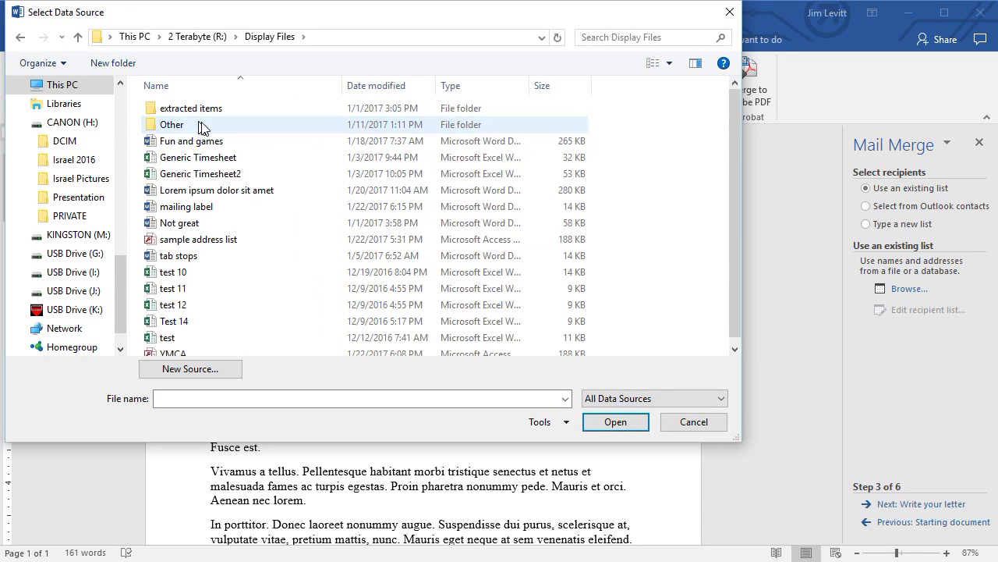
scroll(471, 207, down, 1)
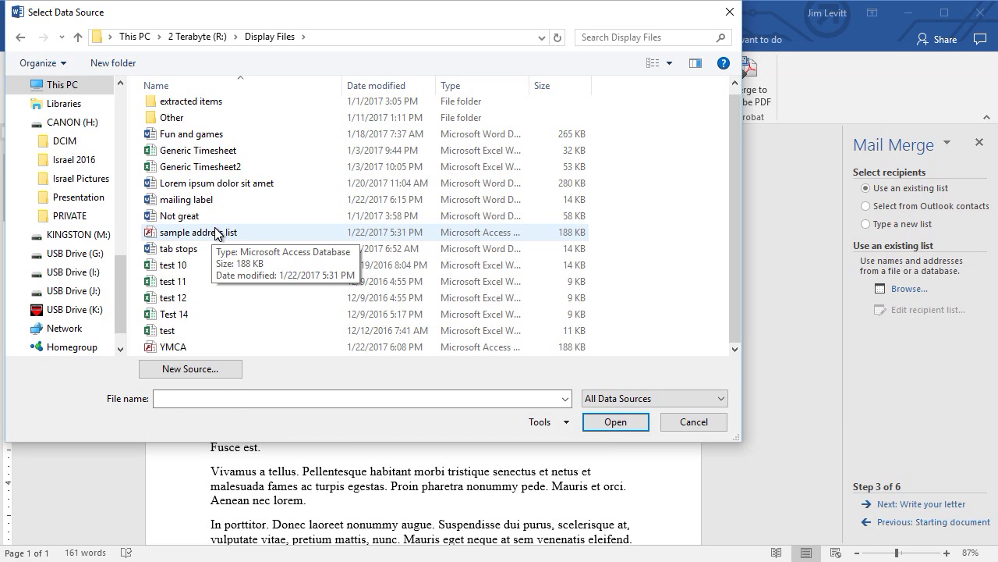
double_click(216, 233)
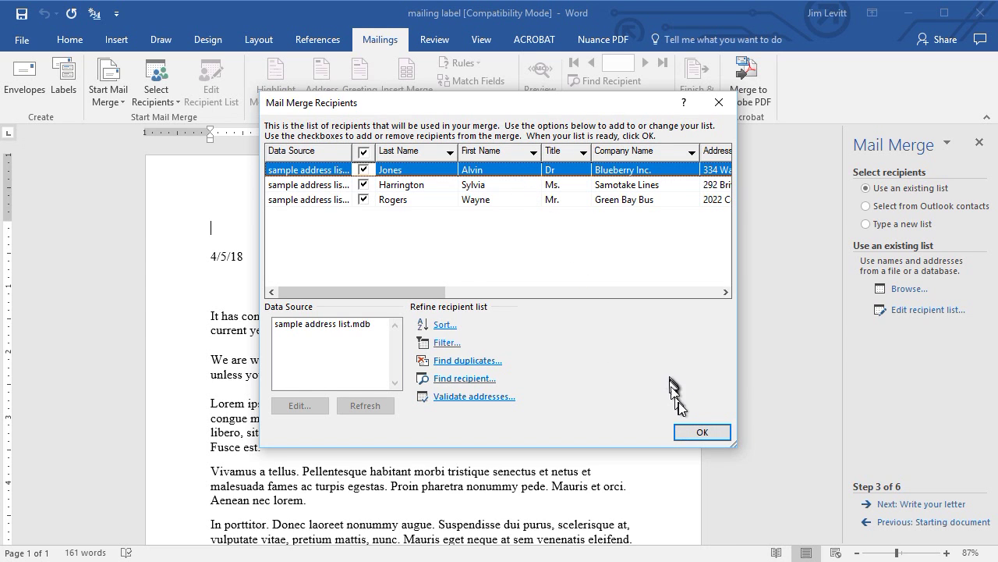
Reopen the recipient list and edit the sample address list.mdb data source.
click(702, 432)
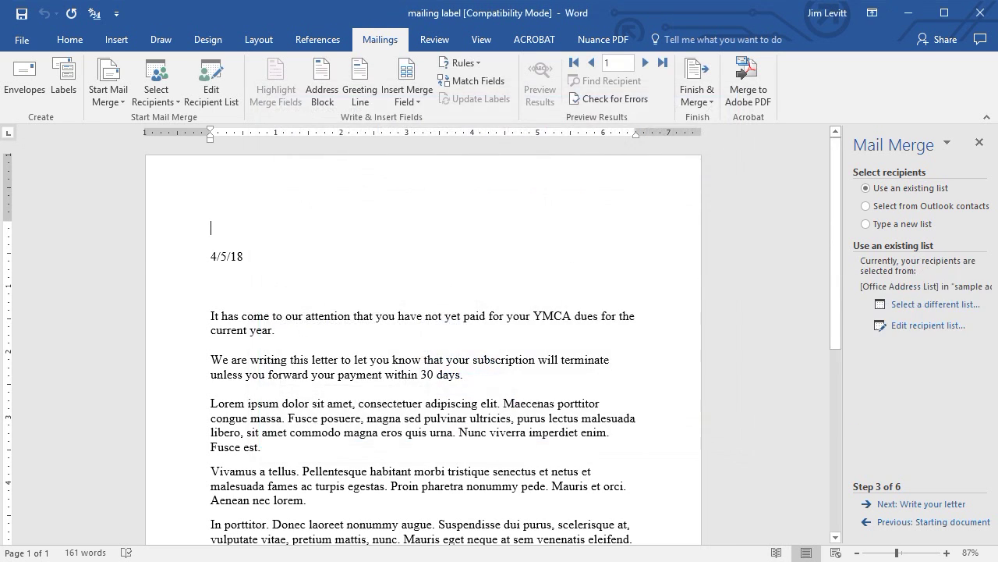
click(936, 324)
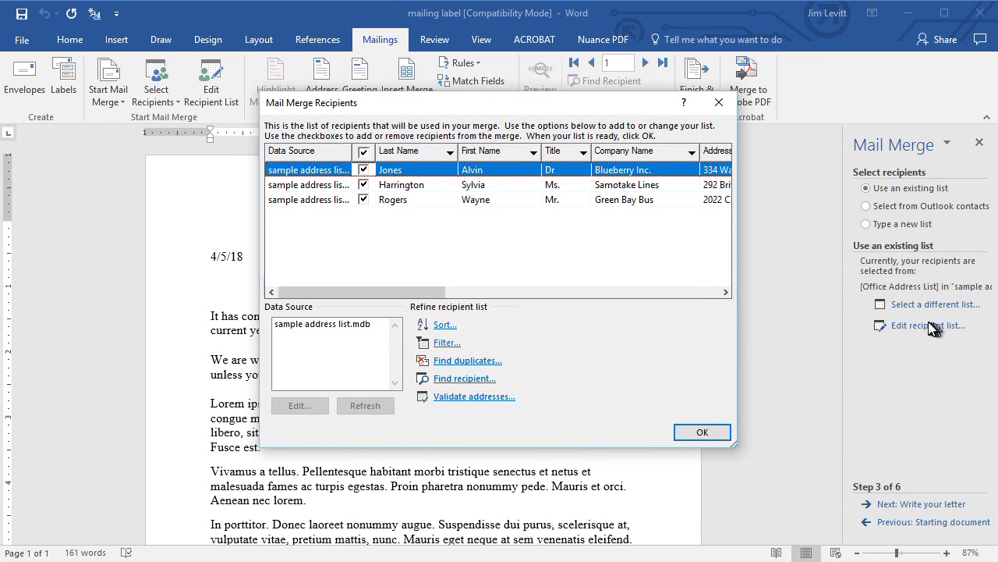
click(342, 324)
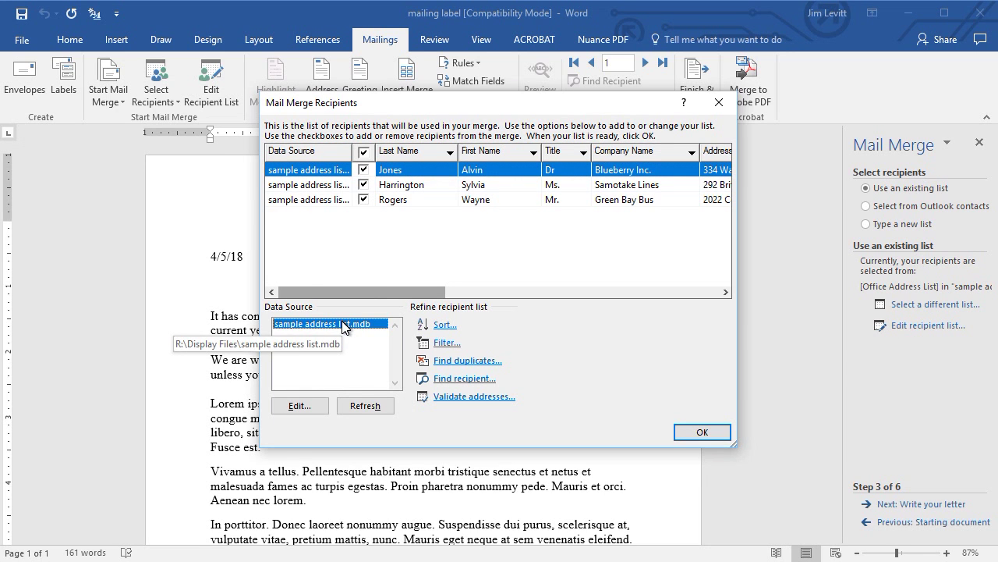
click(299, 406)
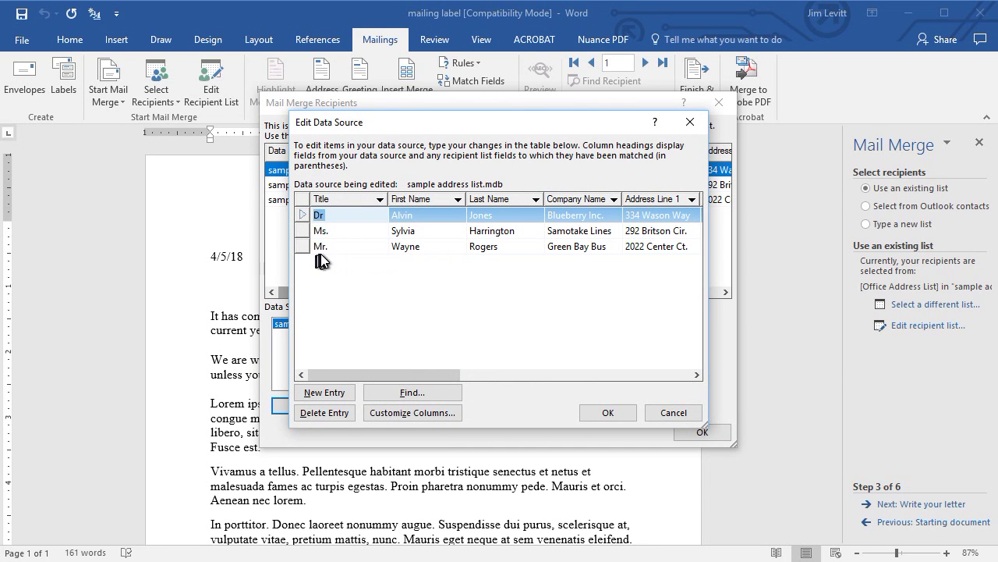
Add a new recipient row with title Mr. and the person's first and last name, leaving company blank.
click(328, 393)
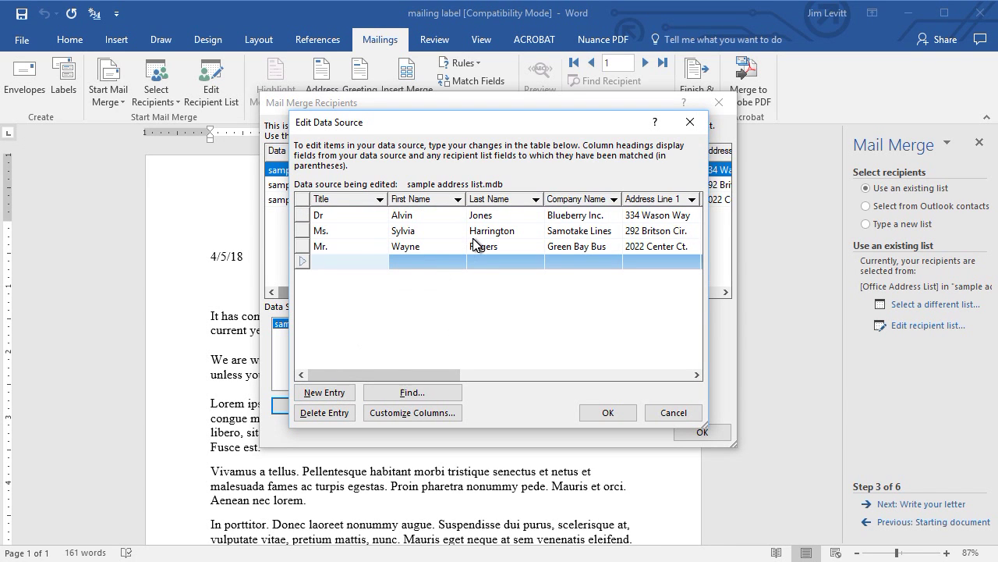
text(Mr.)
key(Tab)
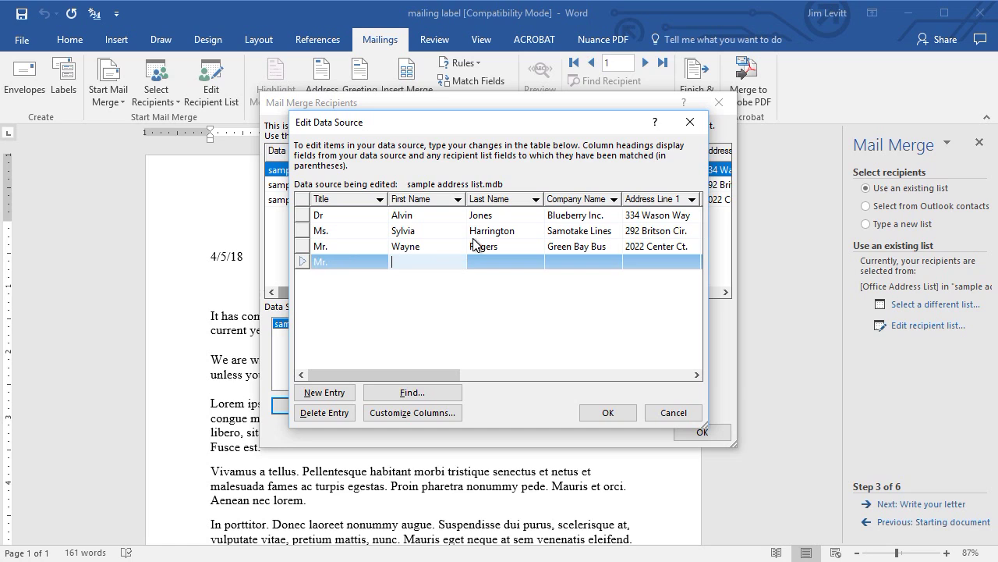
key(Tab)
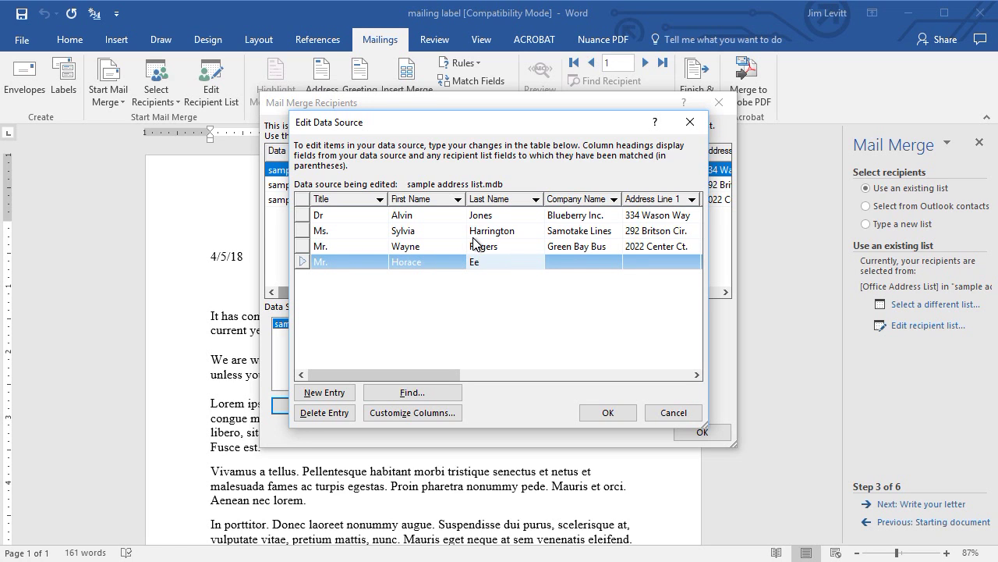
key(Tab)
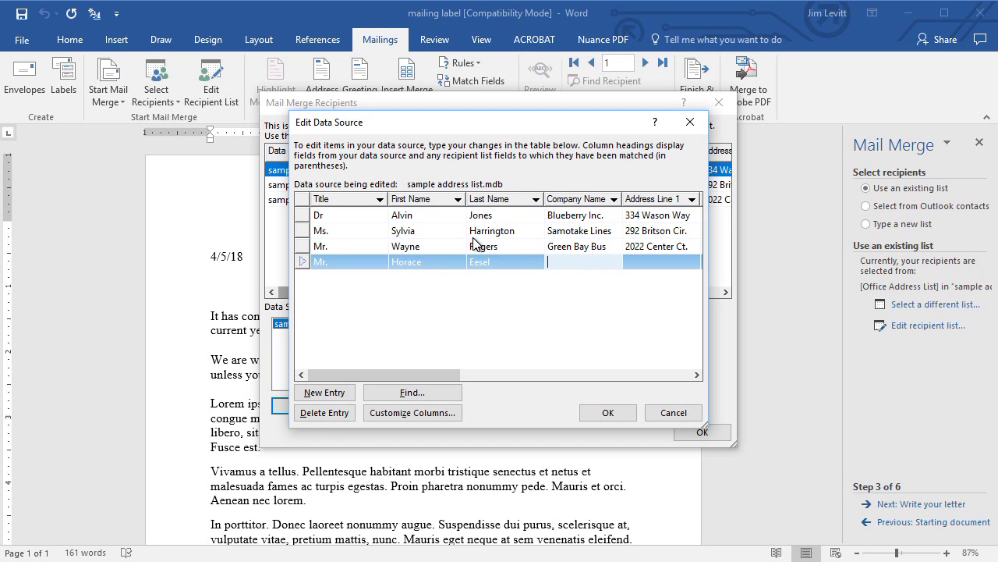
key(Tab)
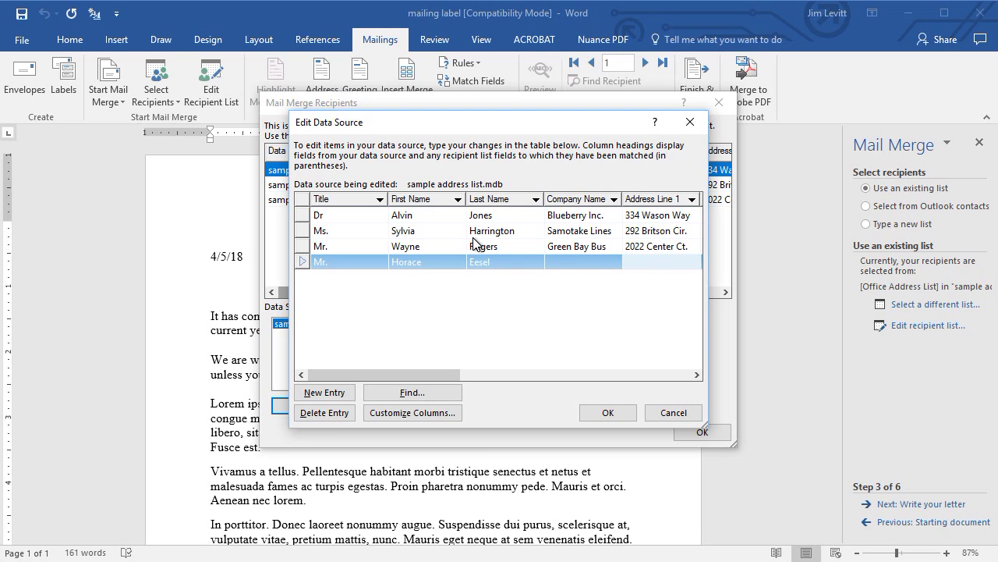
Fill in the new recipient's street address, city, state and ZIP code, and save the record.
key(Tab)
key(Tab)
text(Bost)
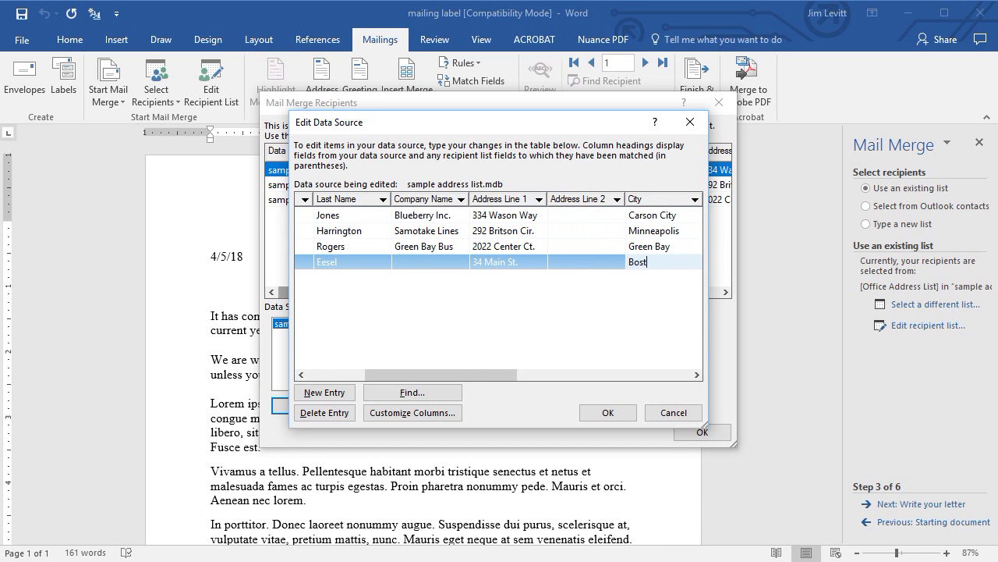
text(on)
key(Tab)
text(MA)
key(Tab)
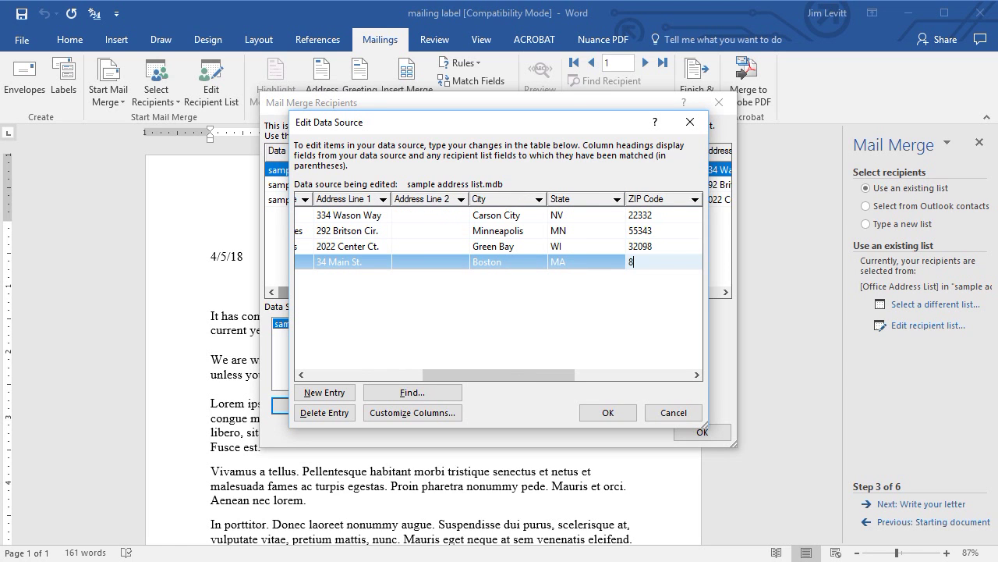
text(86732)
click(622, 419)
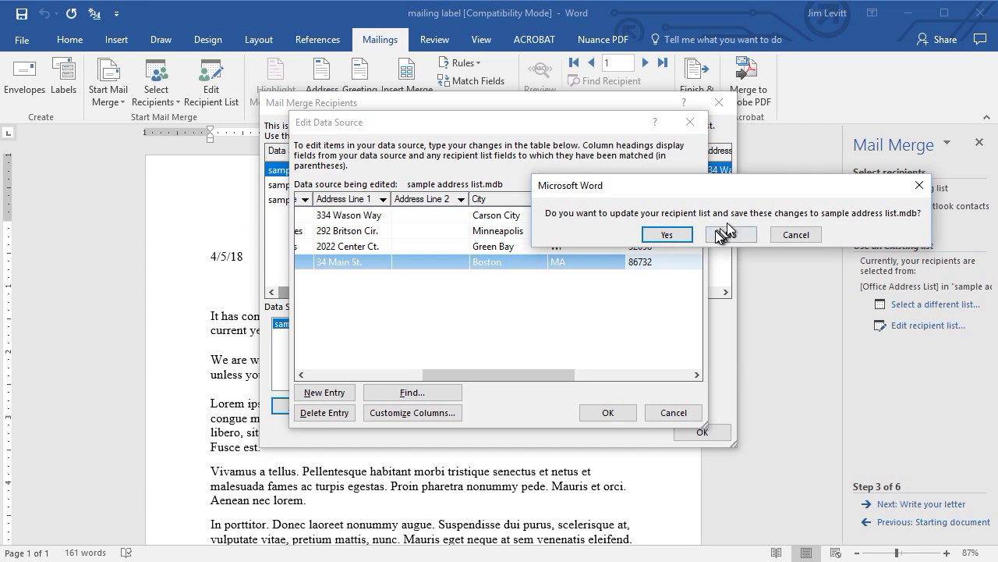
Save the edits to sample address list.mdb, accept the recipient list, and move to writing the letter.
click(670, 236)
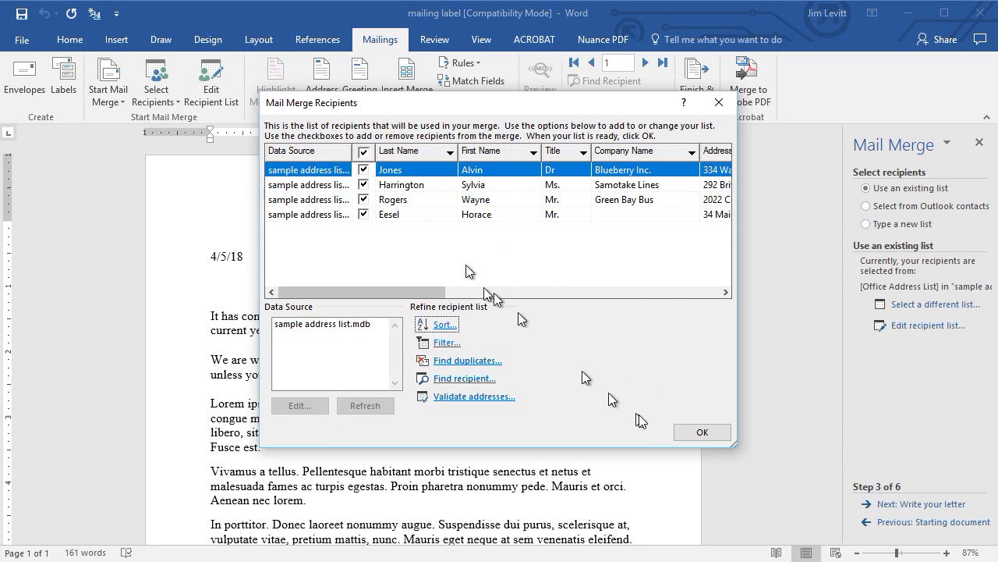
click(700, 433)
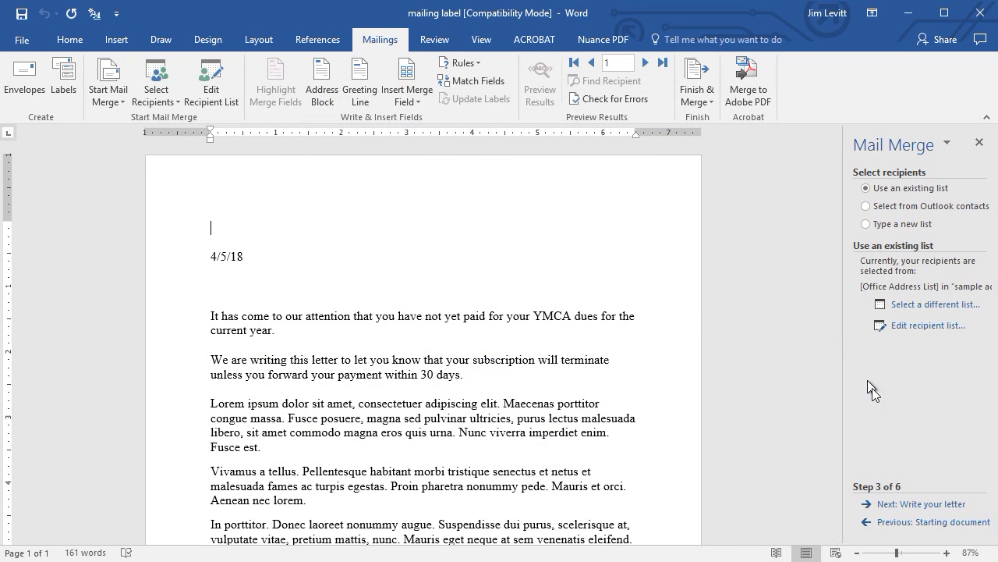
click(942, 503)
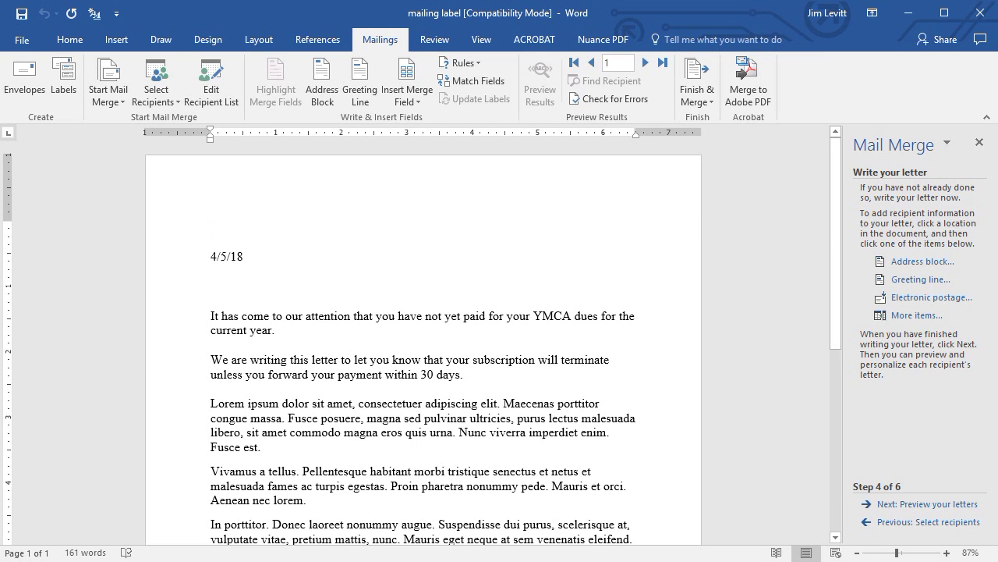
Insert an «AddressBlock» field at the top of the letter after previewing recipients 2 through 4.
click(909, 265)
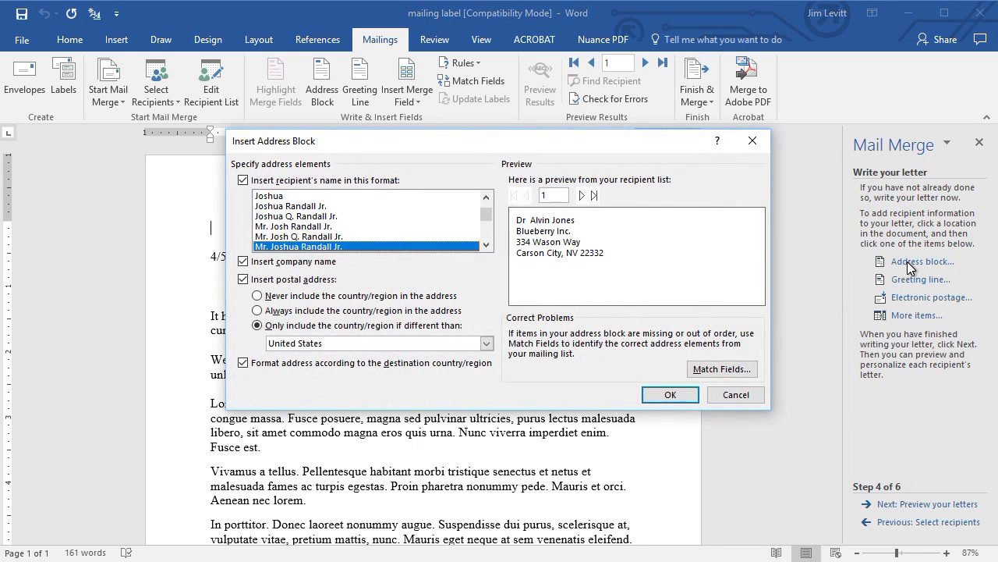
click(583, 197)
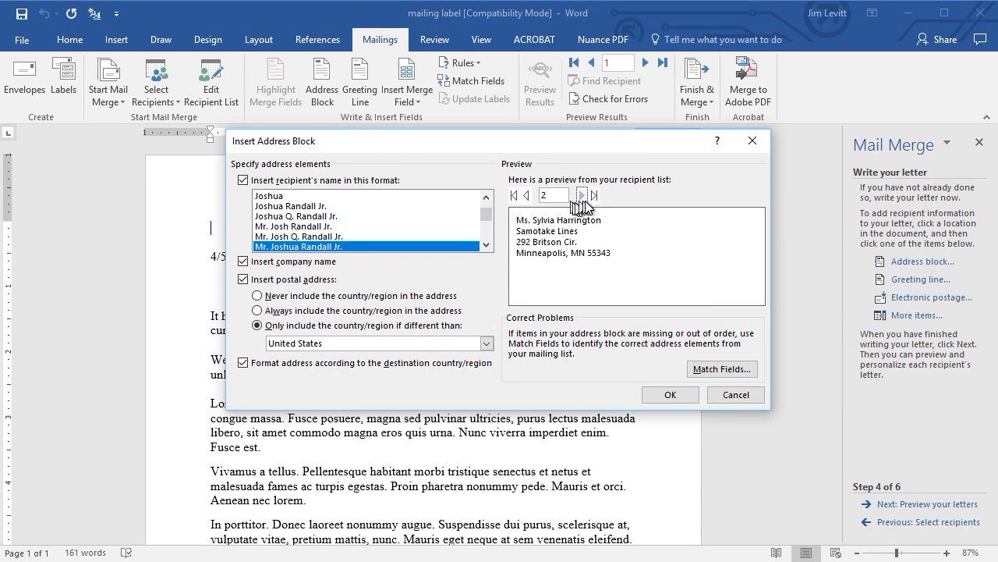
click(584, 197)
click(584, 197)
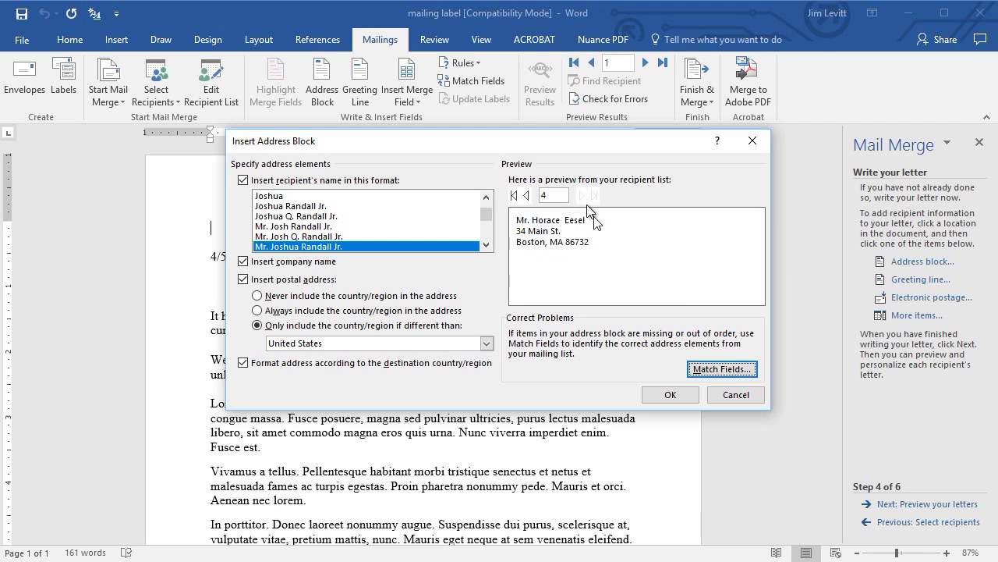
click(668, 394)
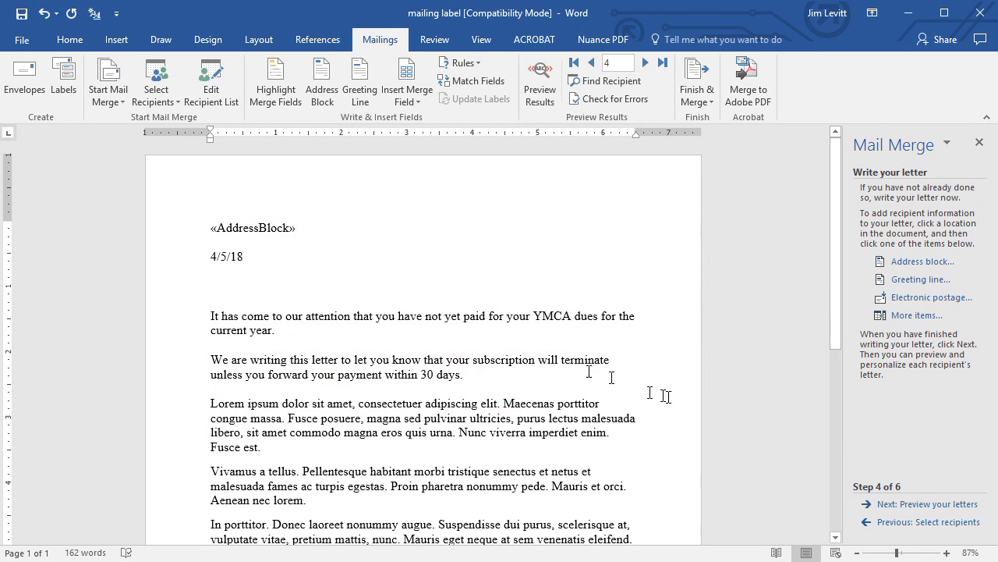
click(214, 284)
Insert a «GreetingLine» field below the date 4/5/18 after checking the greeting previews.
click(918, 280)
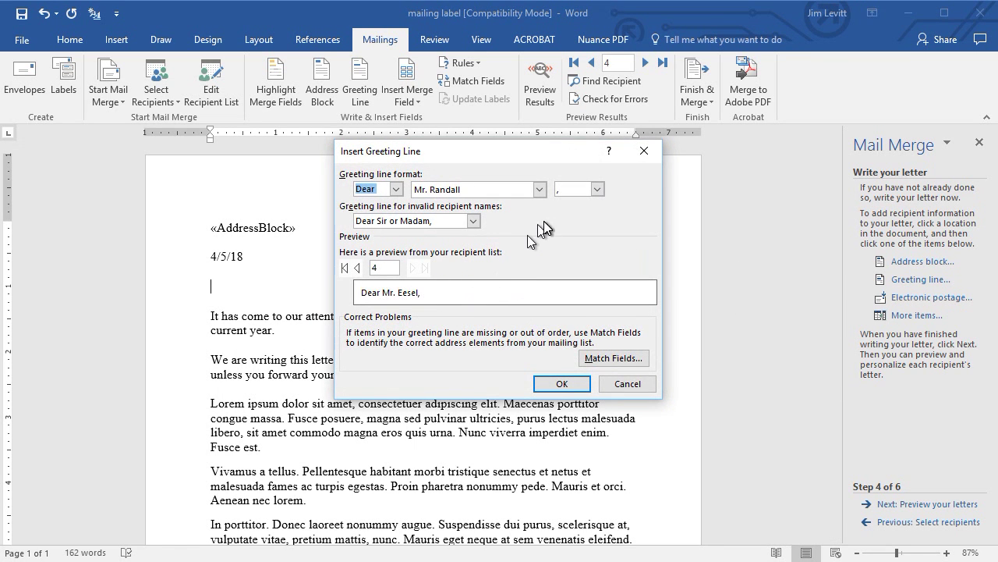
click(357, 269)
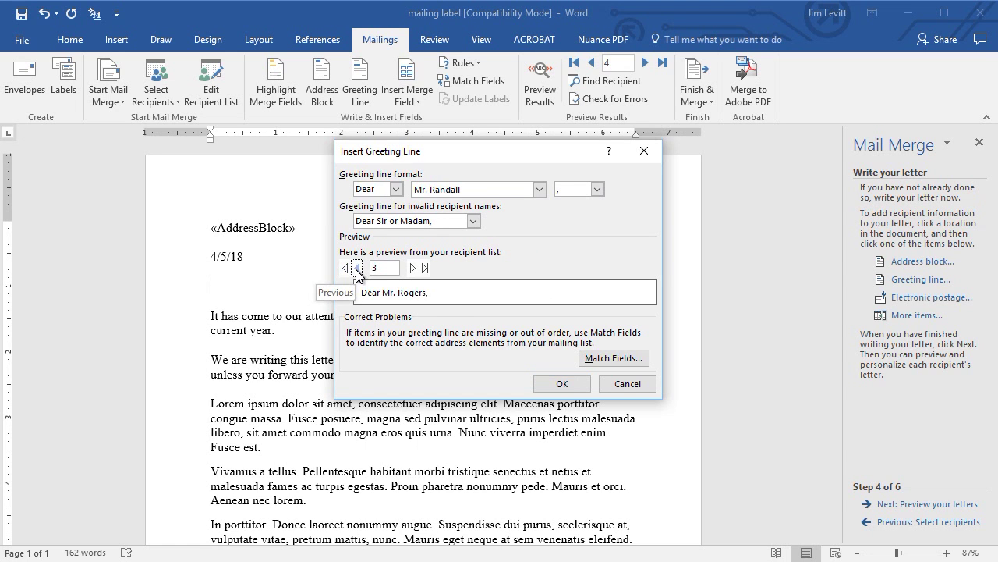
click(357, 268)
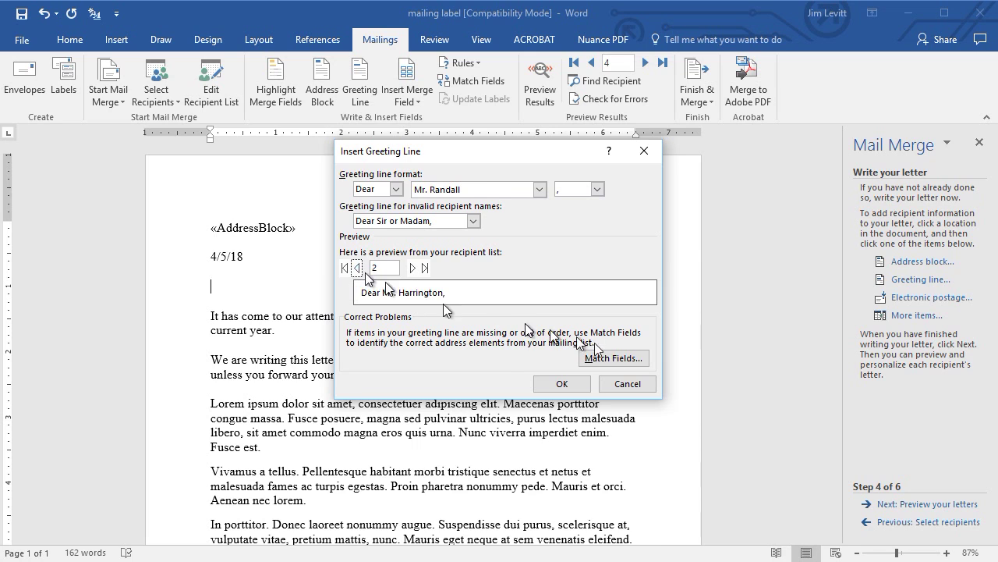
click(561, 384)
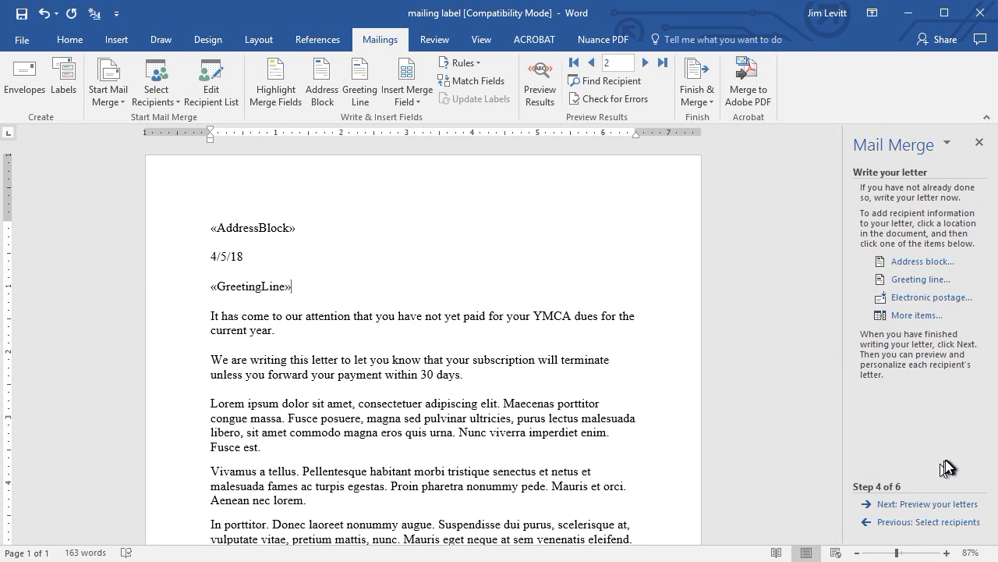
click(924, 505)
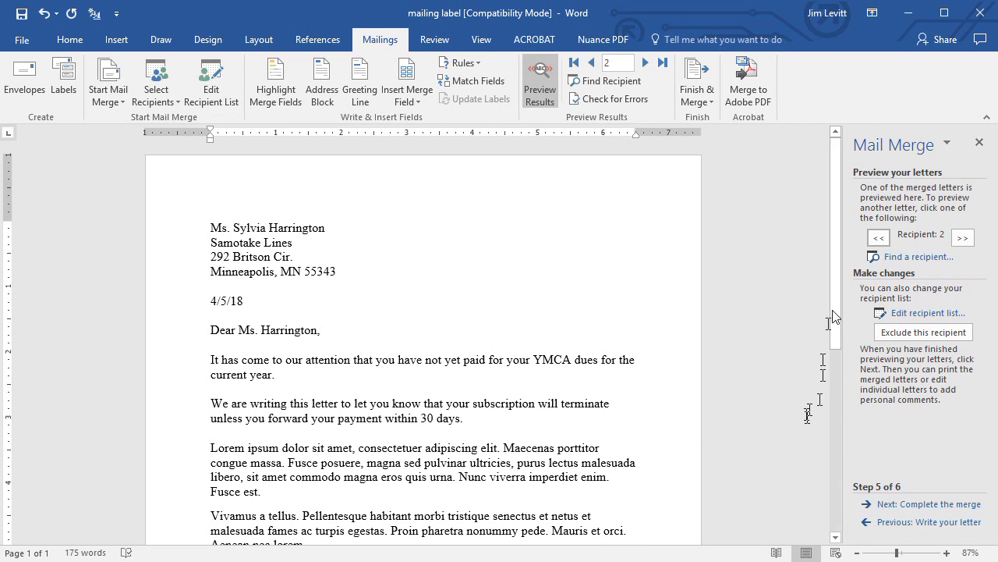
Page through the merged letters for recipients 1 to 4, ending on recipient 3.
click(879, 241)
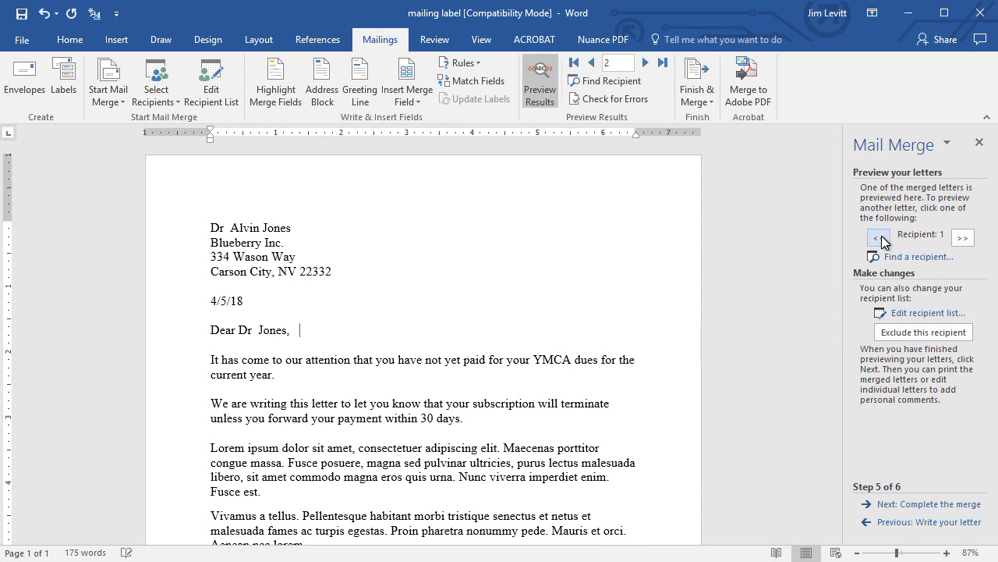
click(964, 240)
click(964, 240)
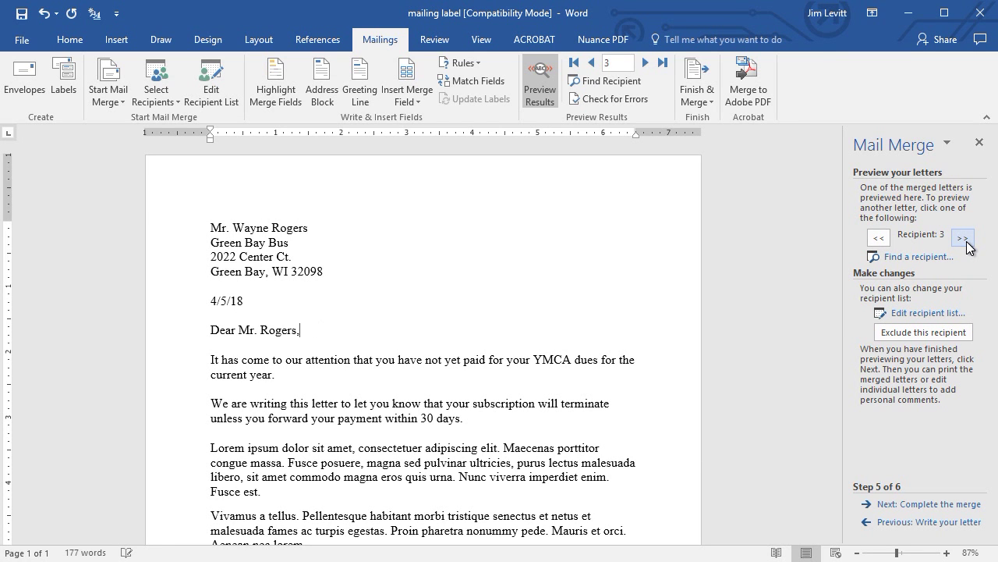
click(965, 241)
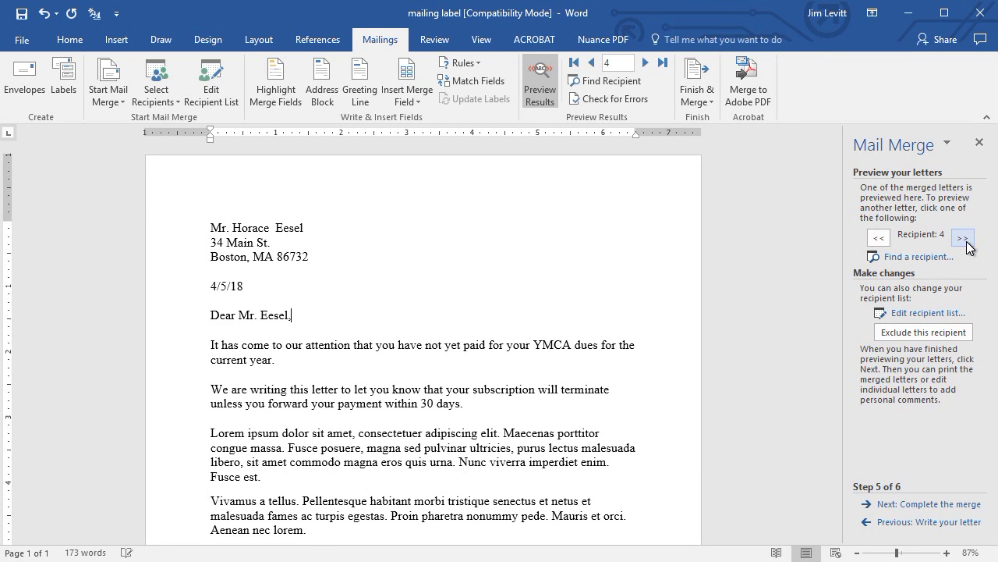
click(878, 238)
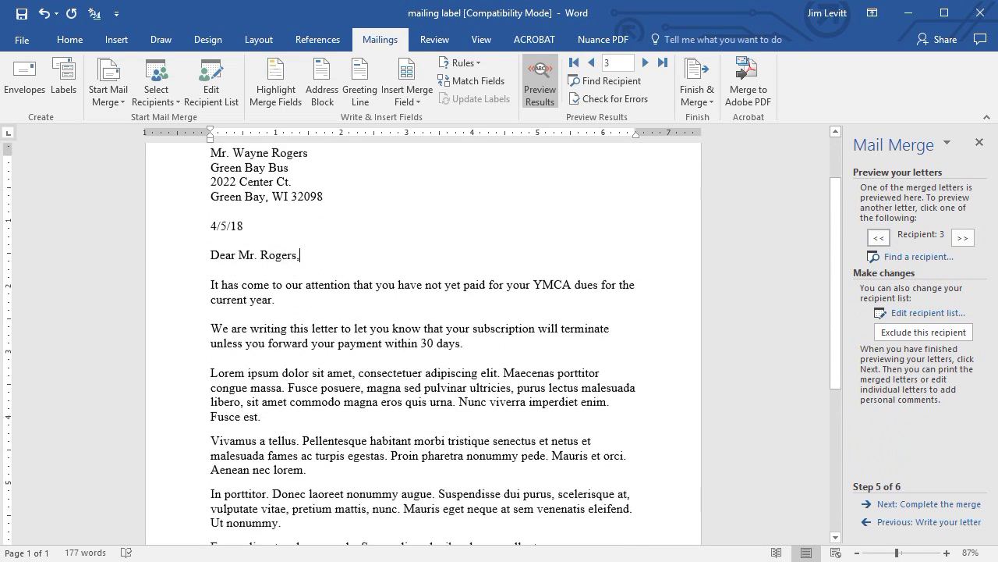
click(938, 506)
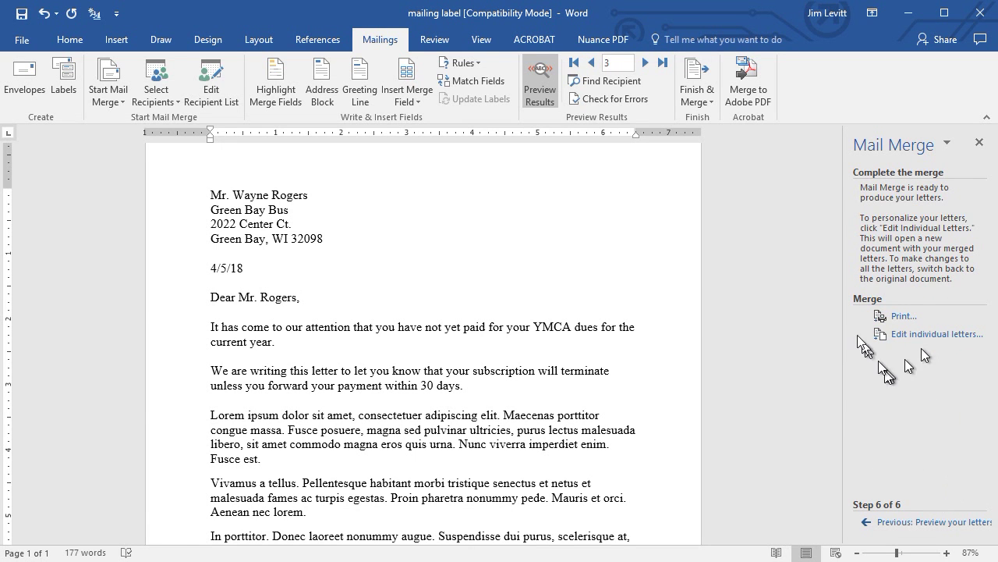
Print all merged records to Microsoft Print to PDF, producing the 4-page YMCA2.pdf.
click(902, 318)
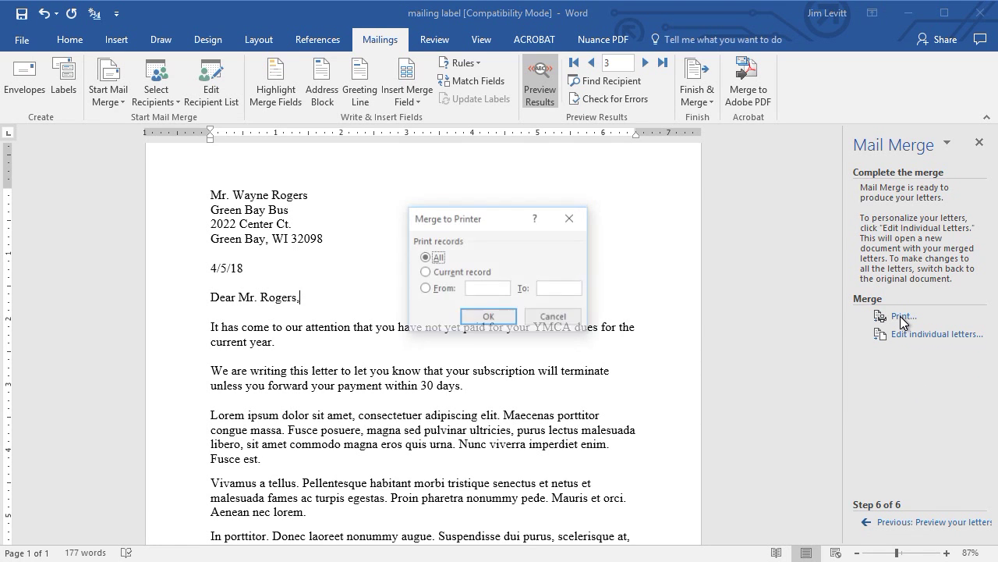
click(489, 318)
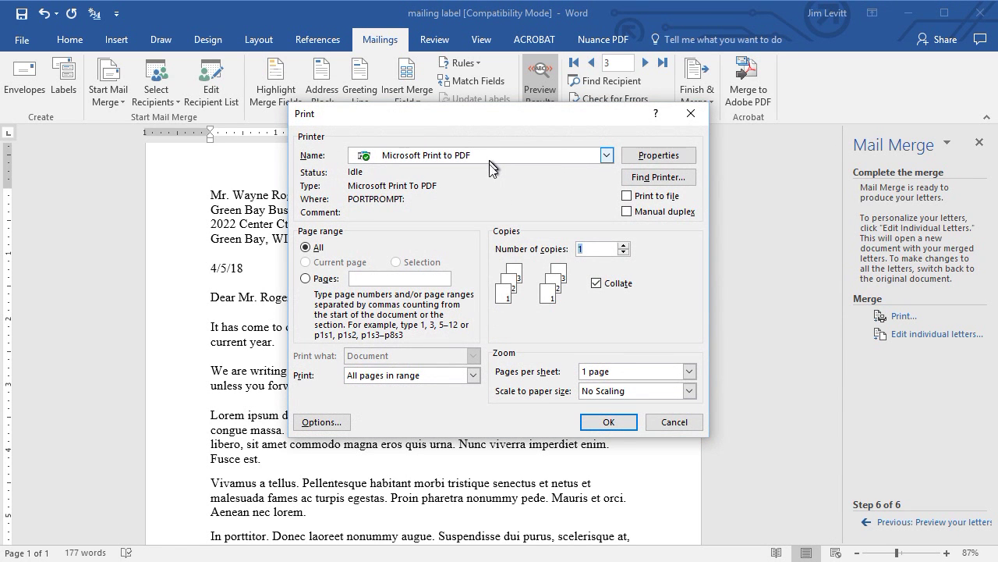
click(609, 422)
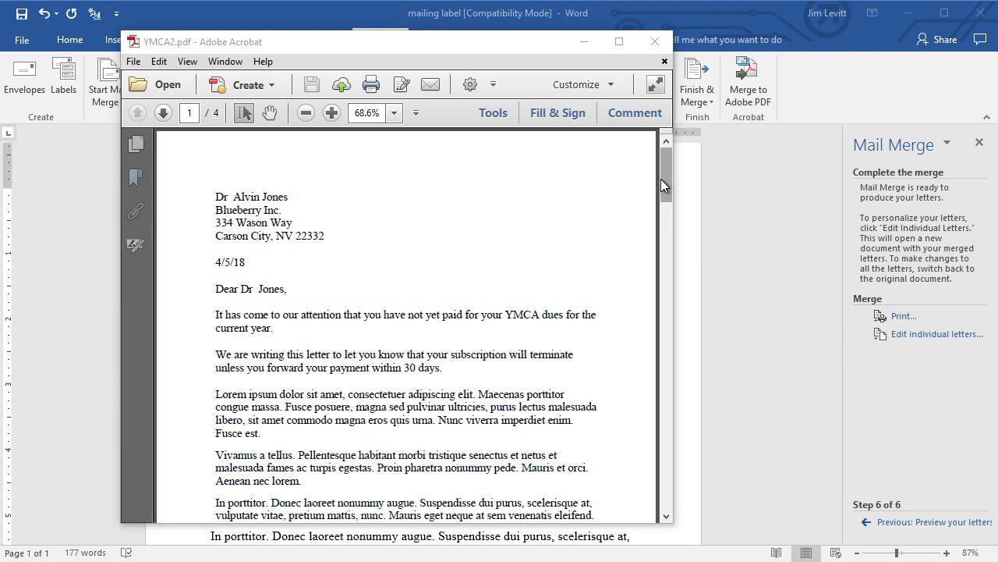
drag(662, 179, 694, 526)
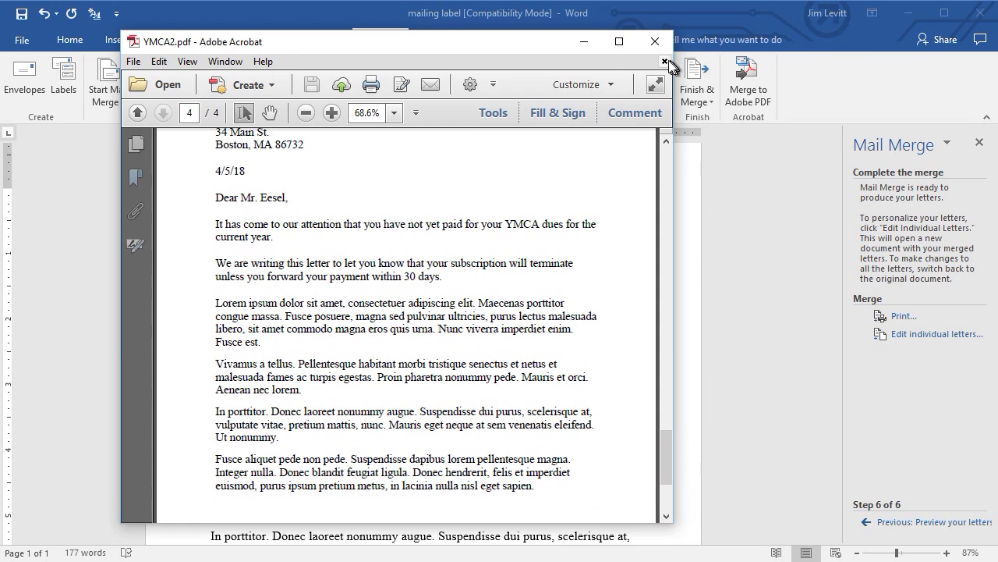
click(655, 41)
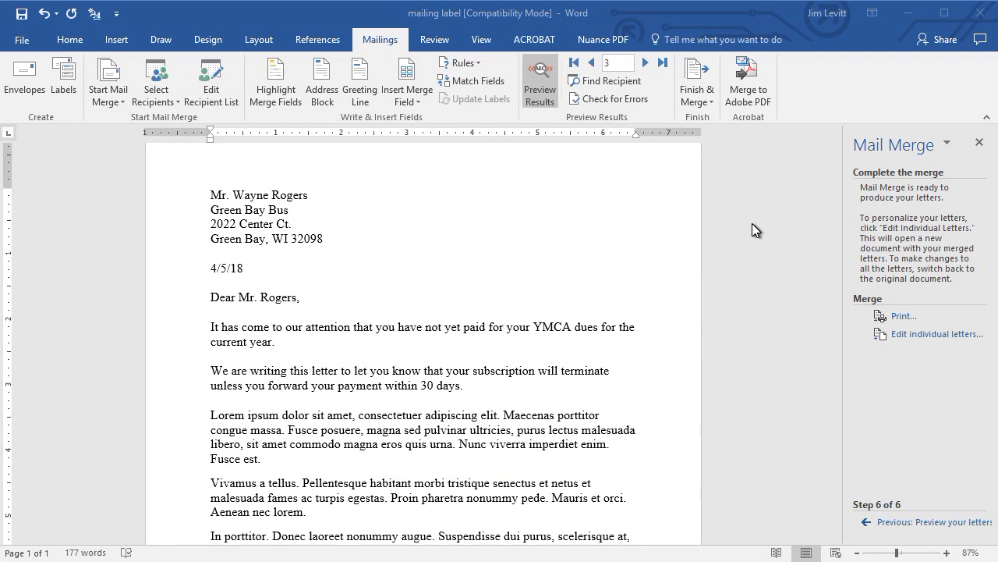